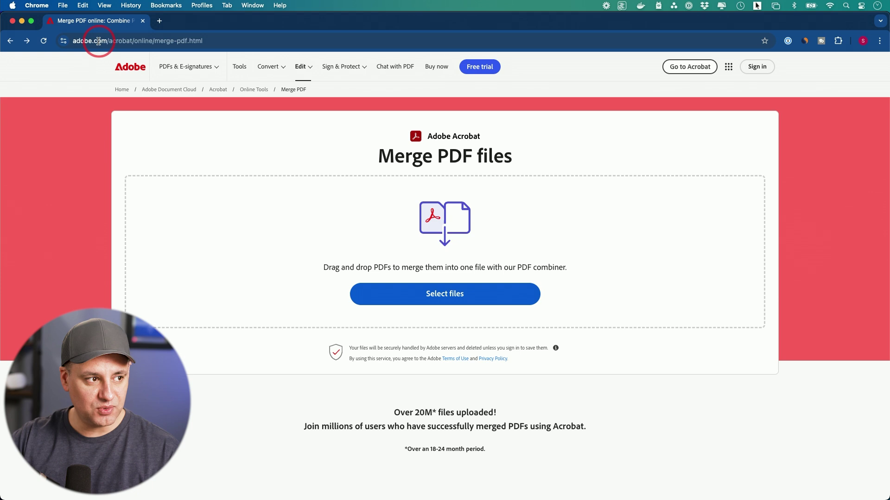
Step: Select PDF Part 1, 2 and 3 on the Desktop and load them for combining
left_click(447, 297)
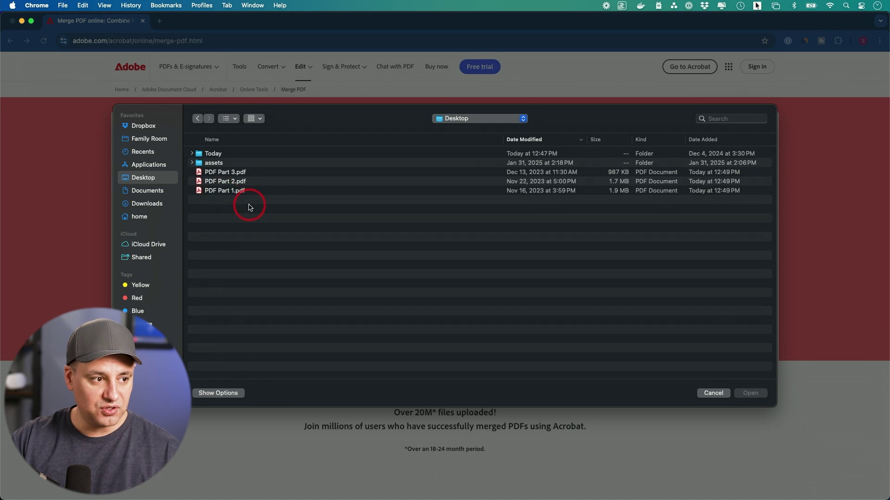
mouse_move(247, 200)
left_mouse_down()
mouse_move(222, 171)
mouse_move(244, 210)
mouse_move(227, 175)
mouse_move(262, 218)
mouse_move(232, 193)
left_mouse_up()
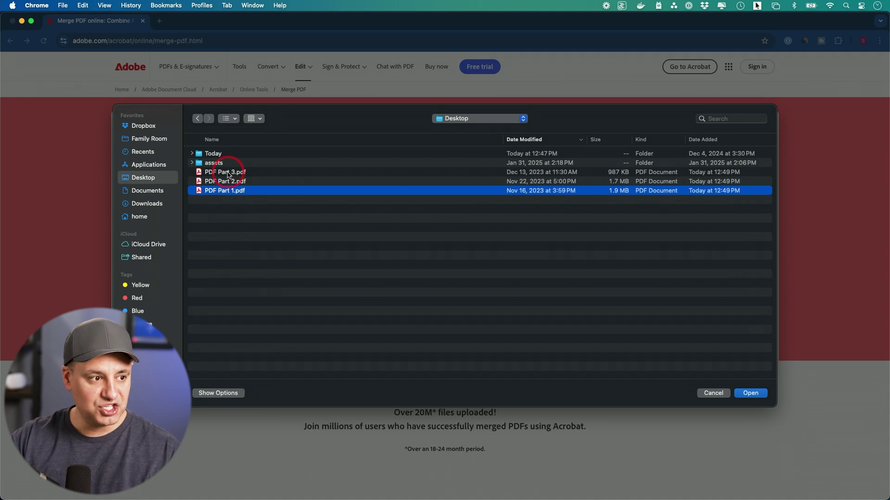
left_click_drag(227, 175, 228, 175)
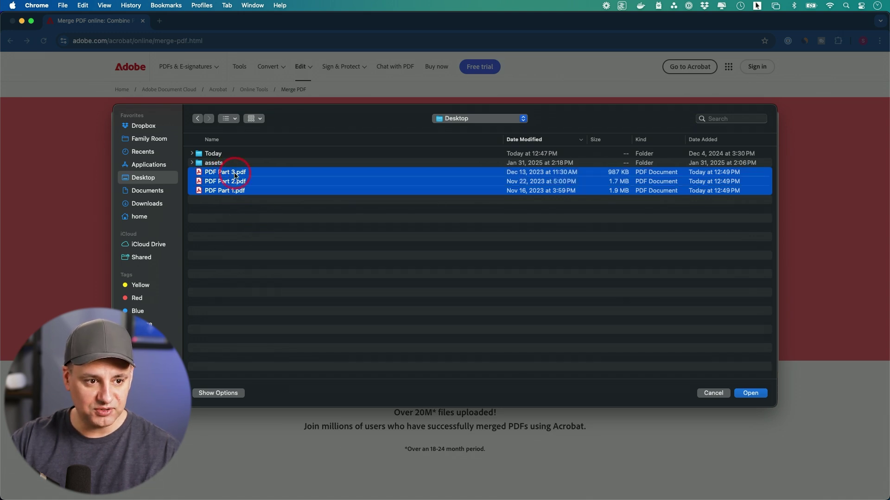
left_click(758, 396)
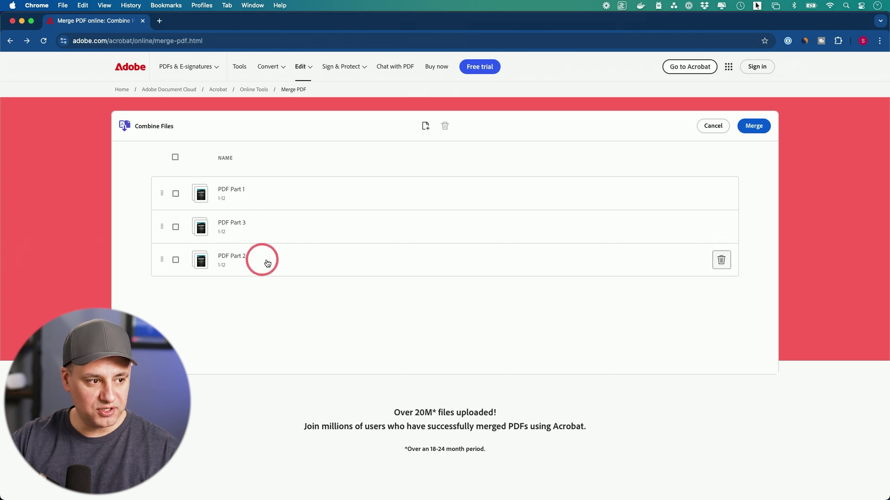
Step: Reorder the files to Part 1, Part 2, Part 3 and merge them into one PDF
left_click_drag(272, 263, 271, 216)
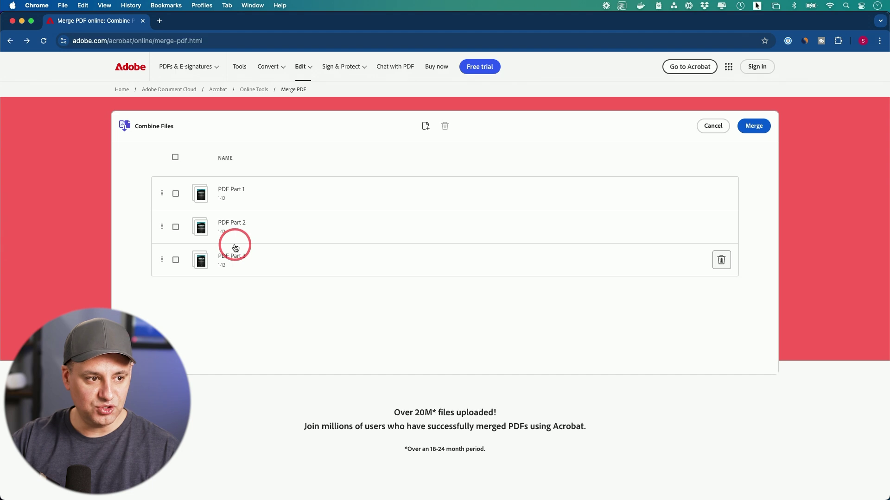
left_click(425, 127)
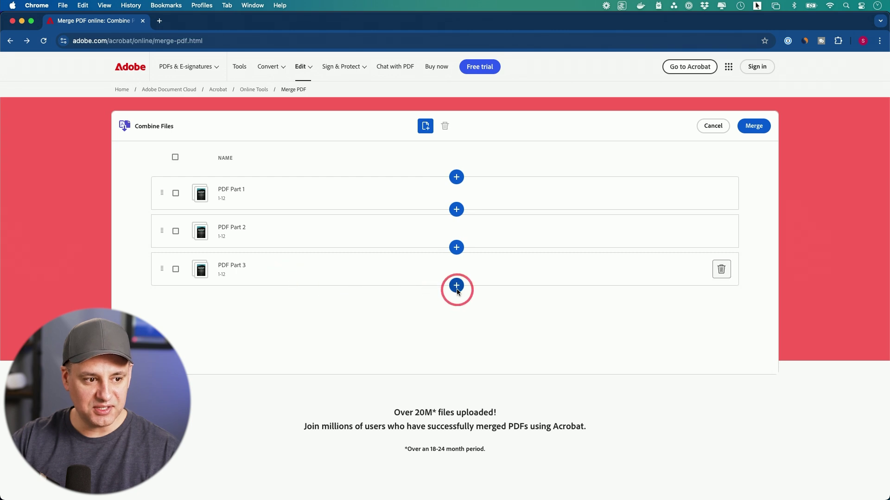
left_click(425, 126)
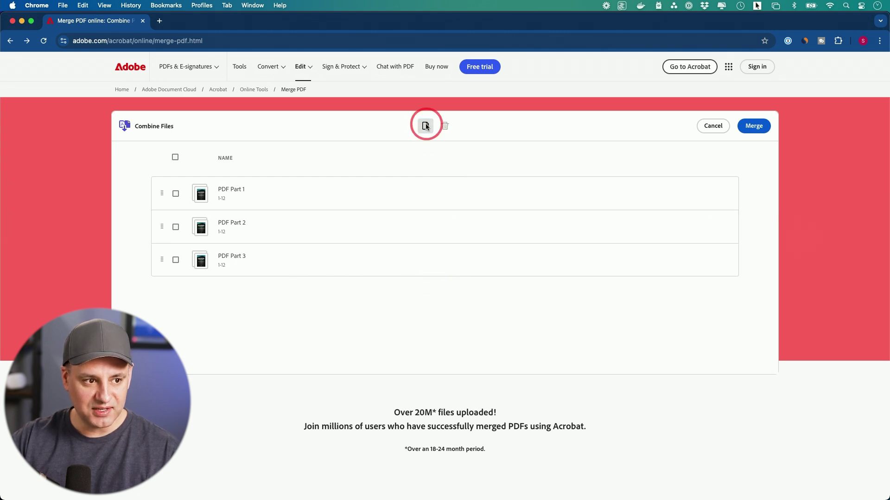
left_click(754, 128)
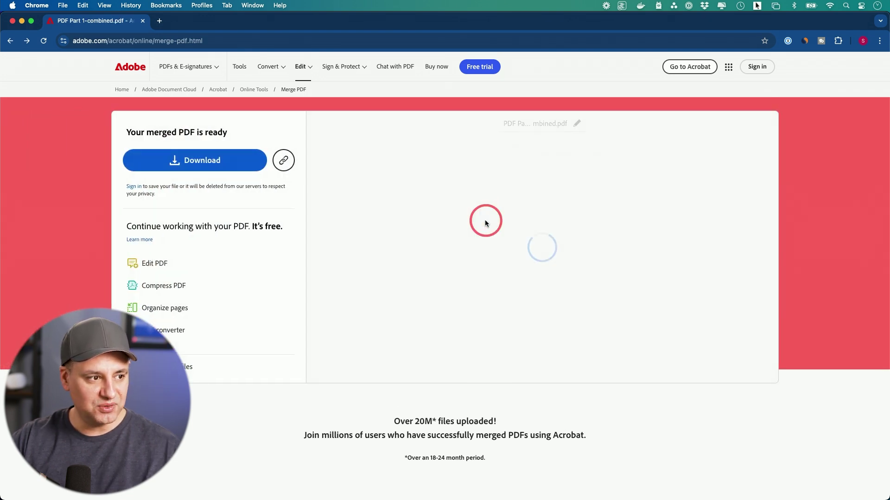
Step: Download PDF Part 1-combined.pdf and reveal it in the Downloads folder
left_click(171, 160)
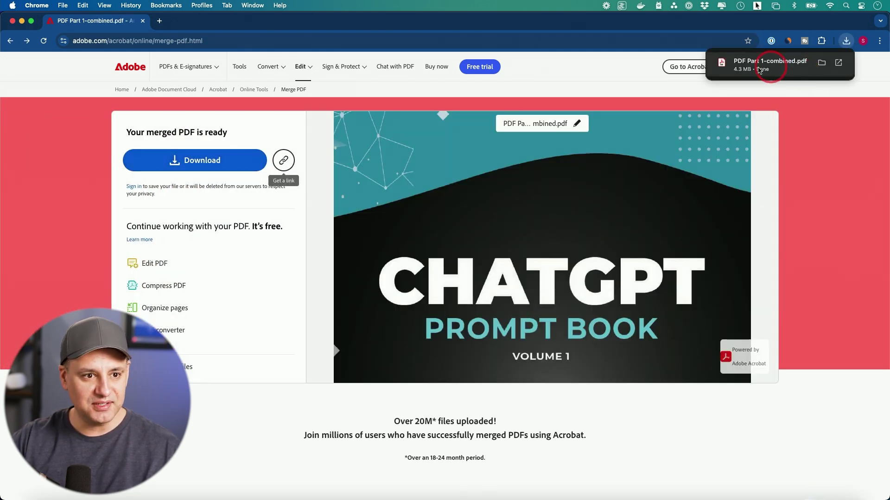
left_click(822, 63)
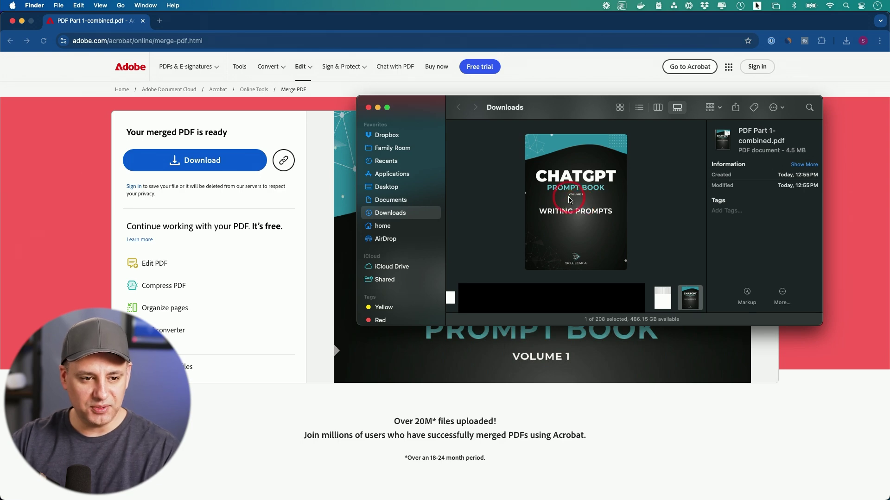
Step: Quick Look PDF Part 1-combined.pdf and scroll down to the Volume 3 section
key("space")
left_click_drag(573, 60, 585, 490)
Step: Close the preview and start the Acrobat Pro free trial from the Adobe page
left_click(479, 252)
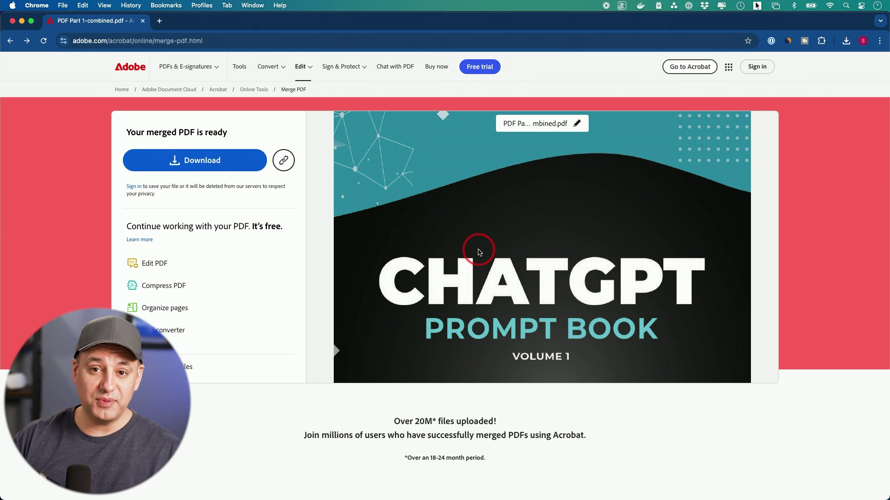
left_click(477, 67)
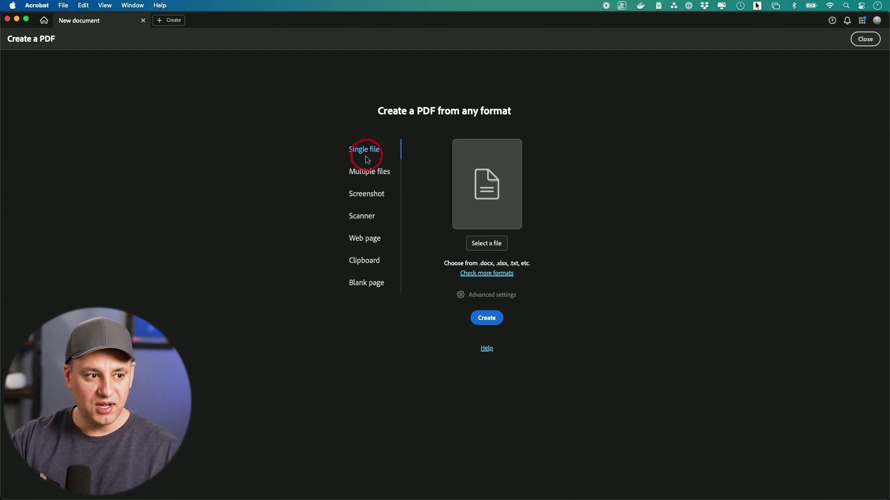
Step: Combine PDF Part 1, Part 3 and Part 2, in that order, into the 36-page Binder1.pdf
left_click(364, 176)
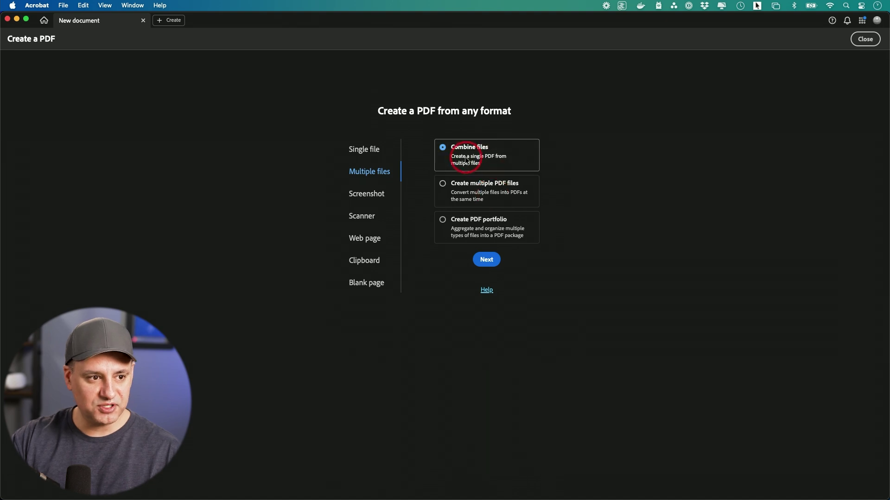
left_click(487, 261)
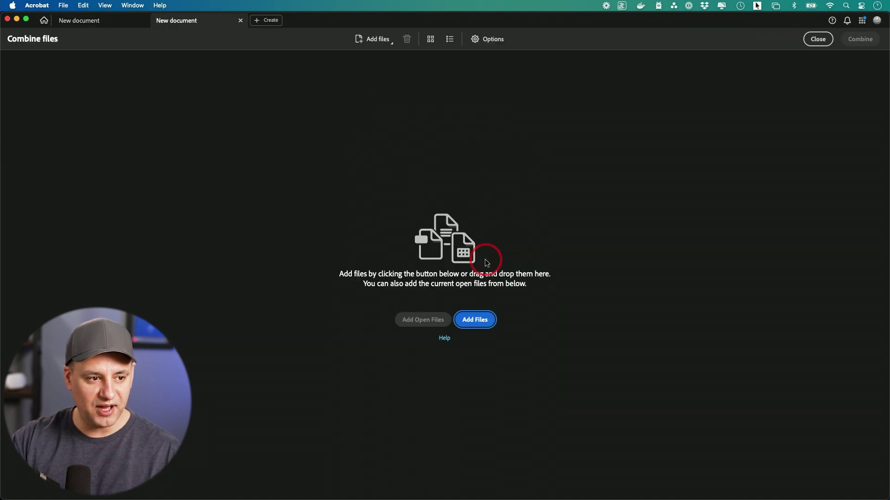
left_click(477, 321)
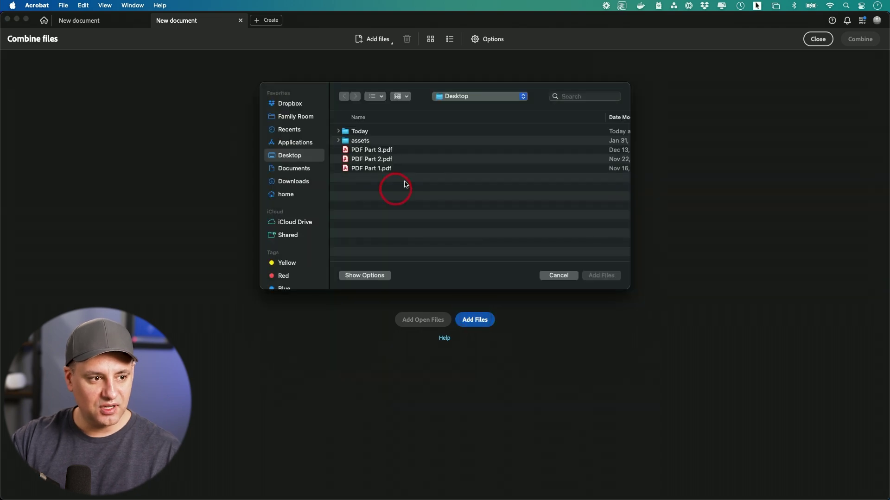
left_click_drag(415, 185, 375, 154)
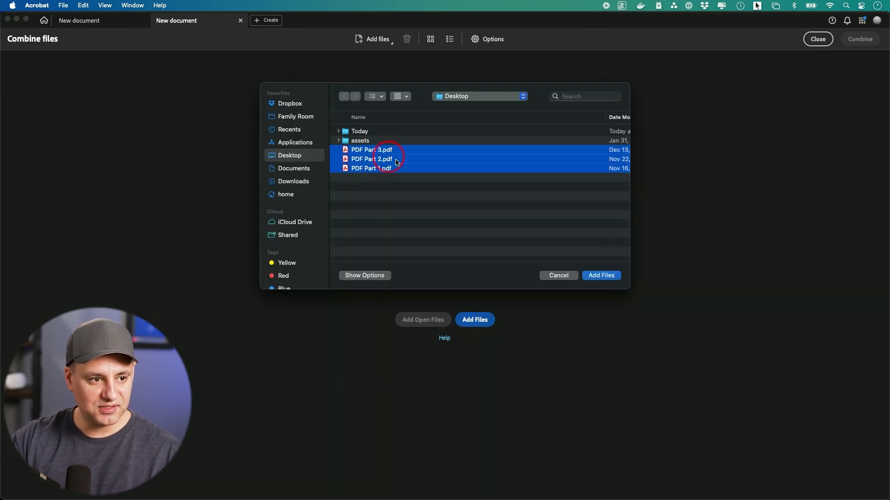
left_click(601, 275)
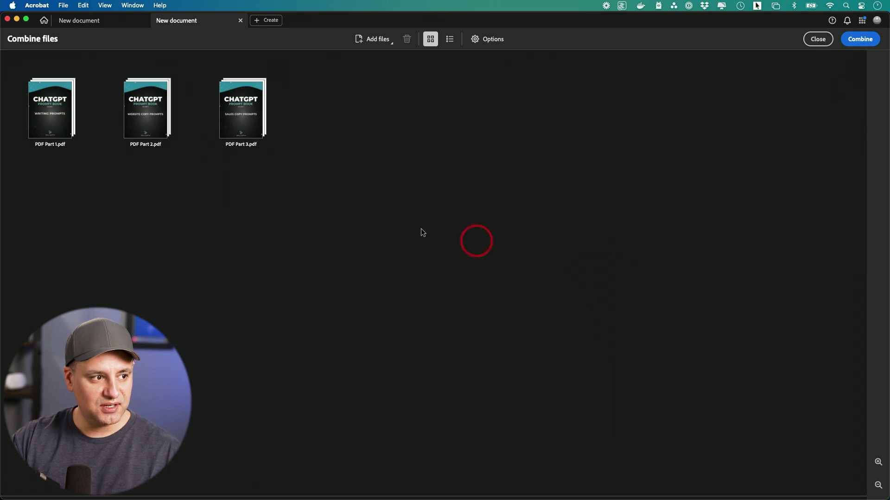
left_click_drag(143, 128, 271, 132)
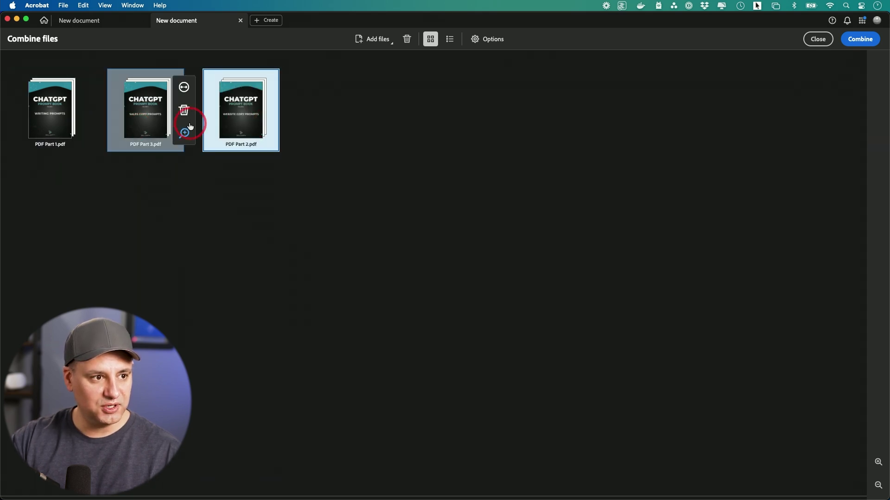
left_click(872, 43)
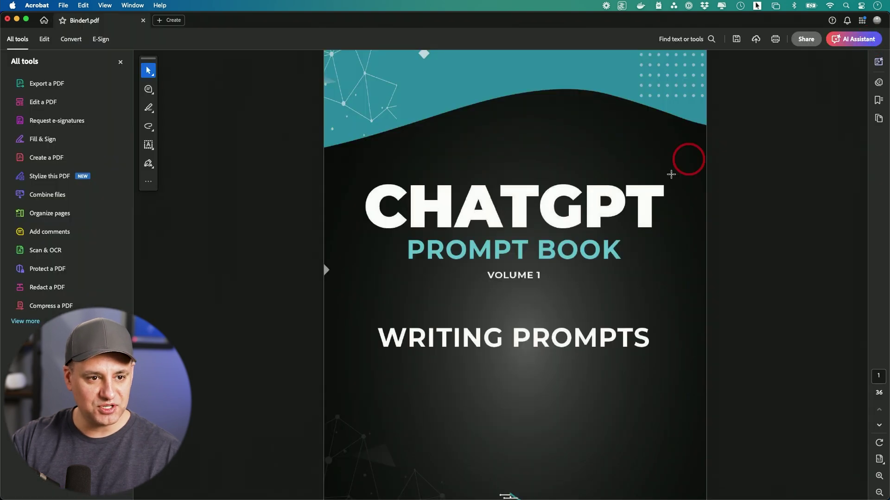
Step: In Organize Pages, delete page 12, the Skill Leap AI closing page
left_click(45, 41)
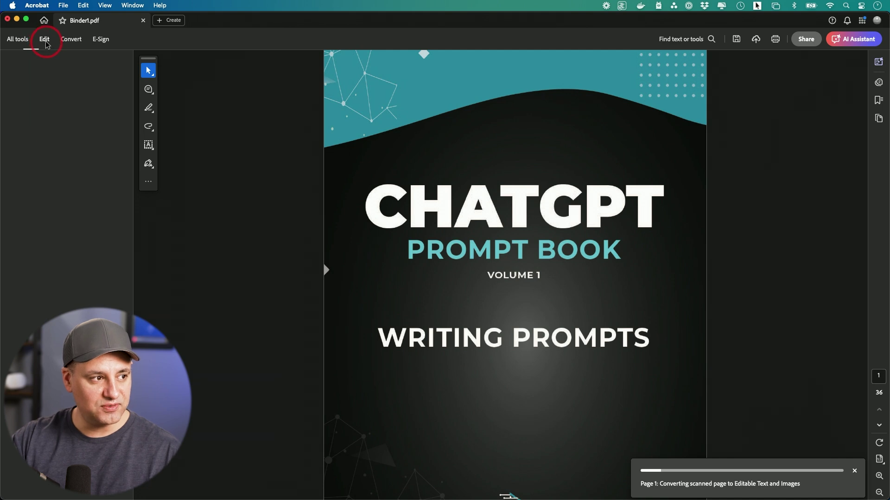
left_click(38, 125)
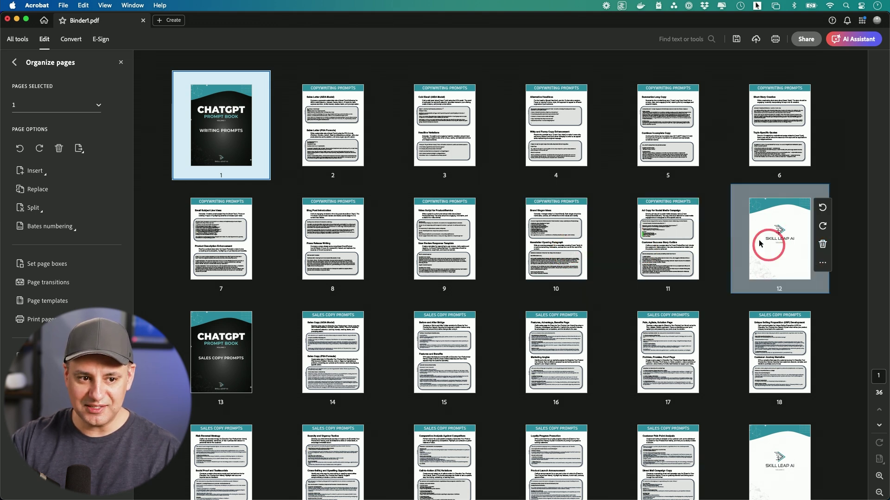
left_click(829, 247)
left_click(470, 189)
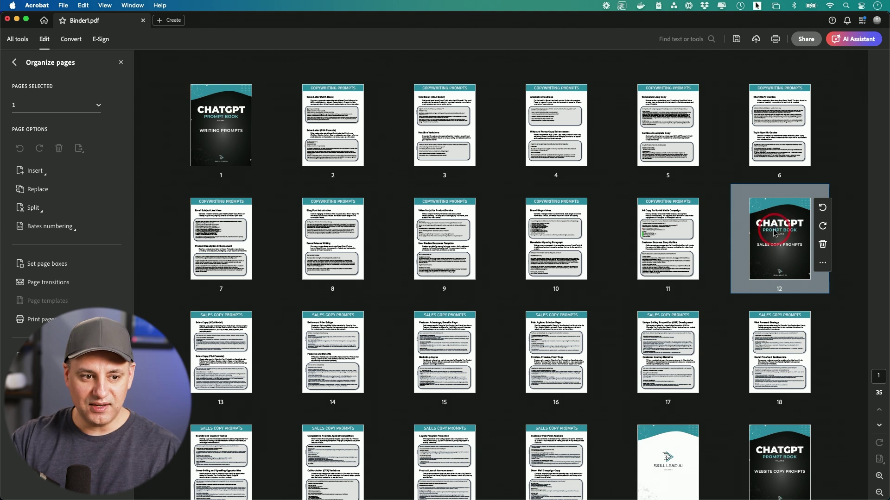
Step: Reposition the SALES COPY PROMPTS cover page among the page thumbnails
left_click_drag(764, 233, 732, 246)
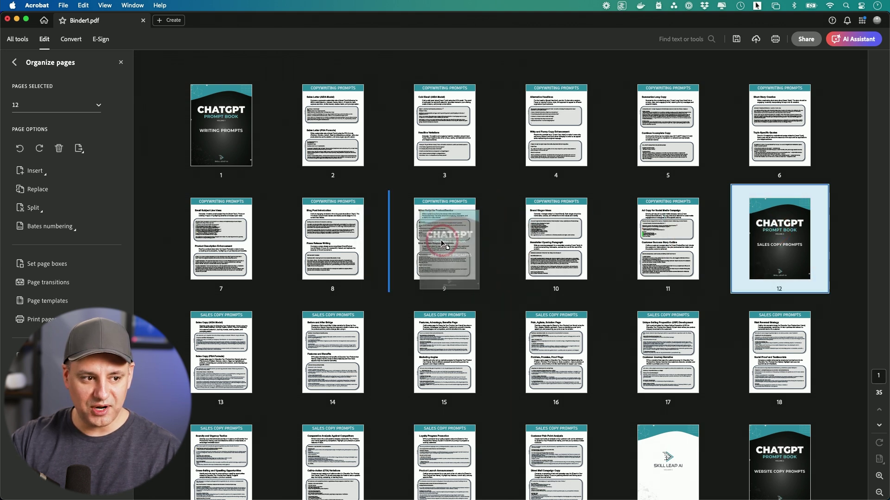
left_click_drag(447, 246, 808, 242)
left_click(100, 40)
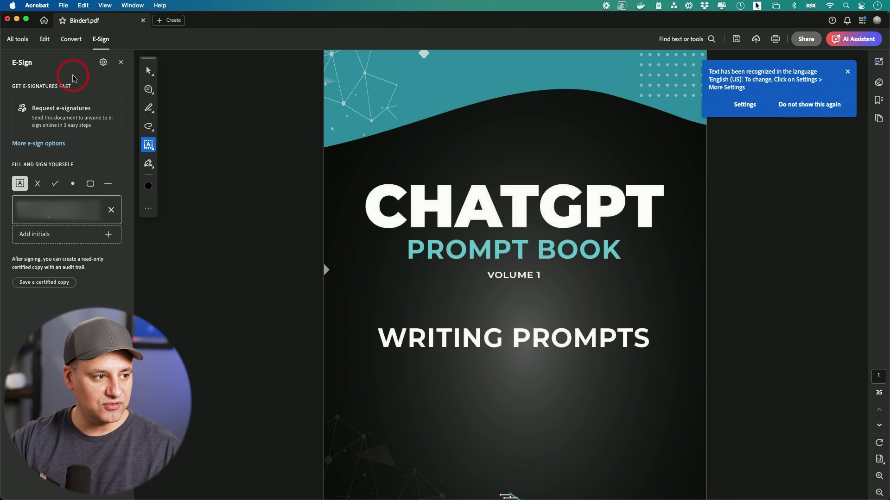
Step: Show the Convert panel with export to Word, PowerPoint, Excel, image or RTF
left_click(70, 41)
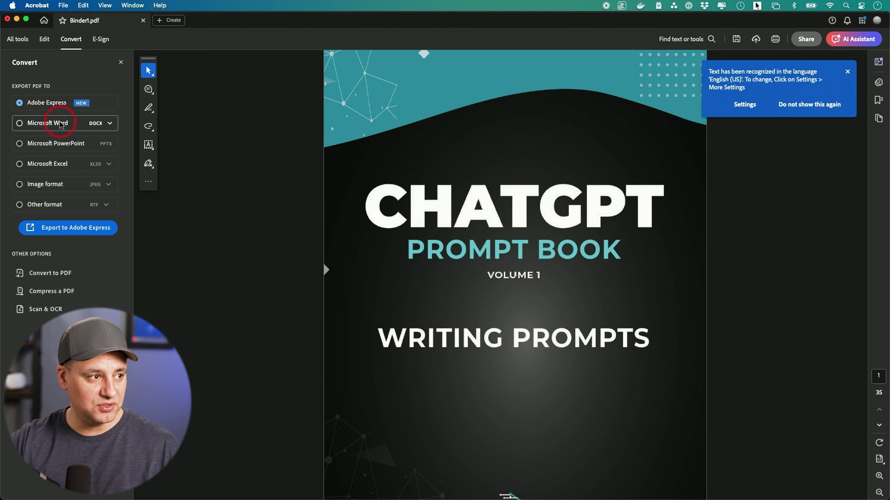
Step: Compress the PDF, saving it first to the Desktop as 'combined PDF'
left_click(62, 6)
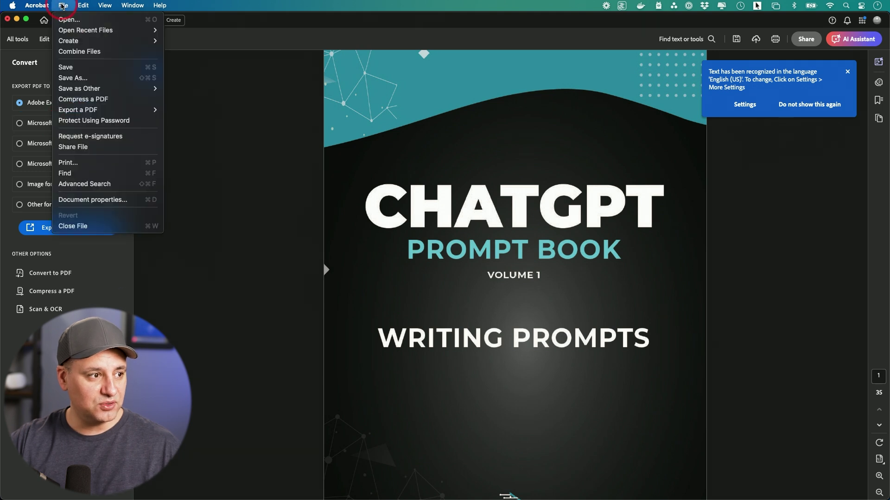
mouse_move(91, 111)
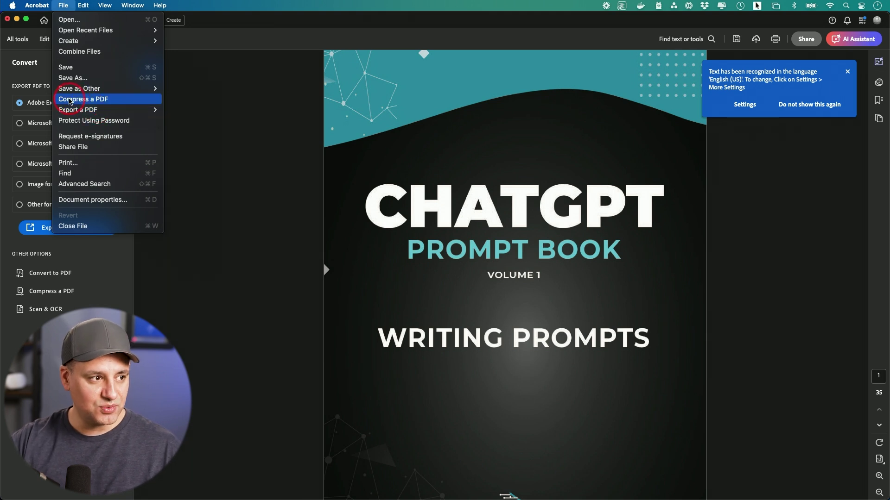
left_click(96, 102)
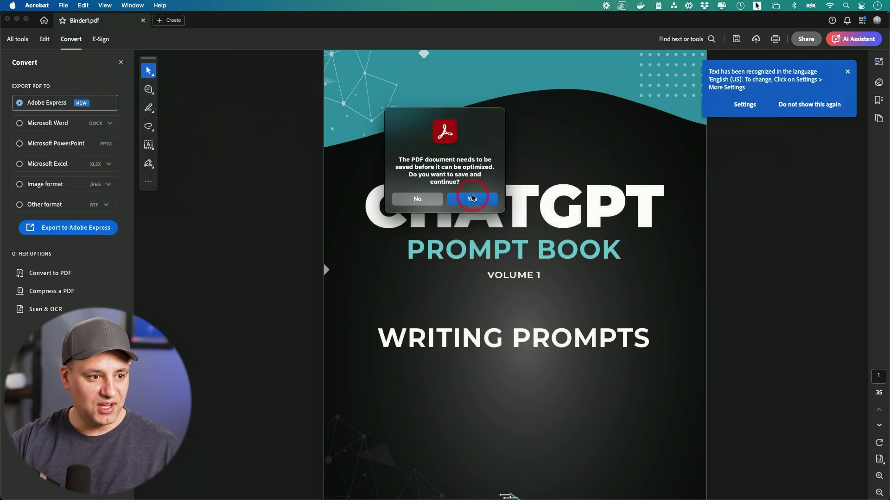
left_click(477, 199)
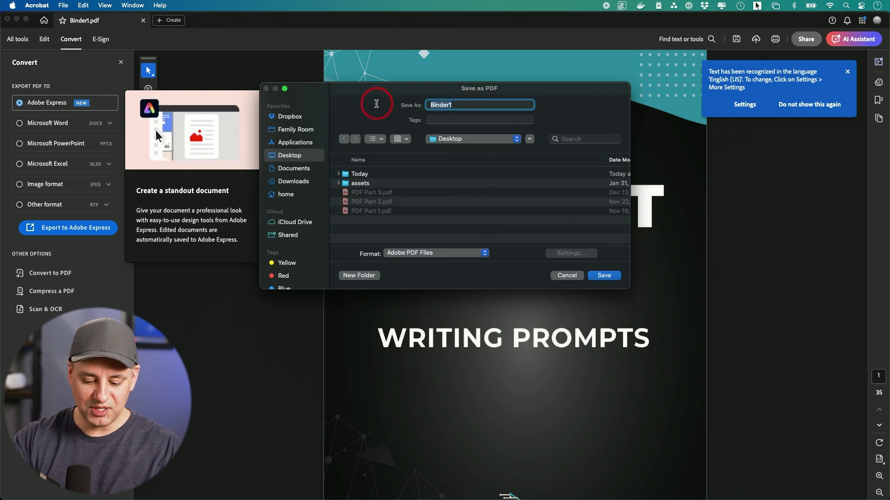
type("combined PDF")
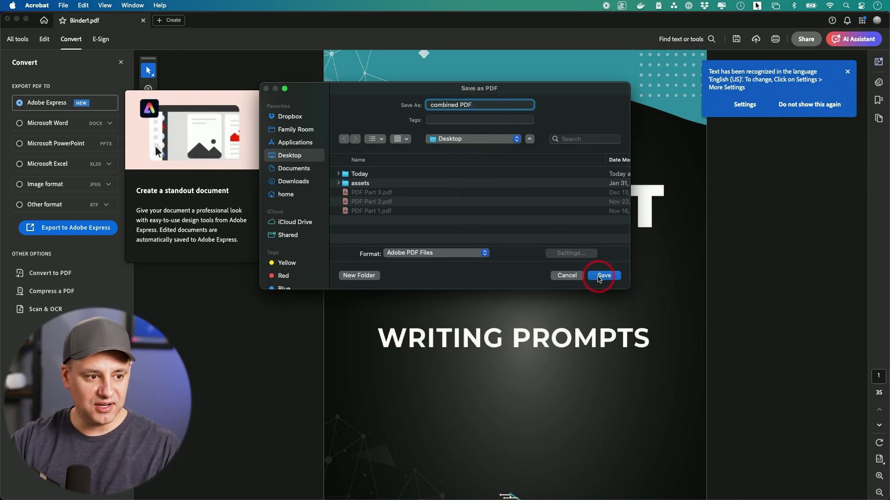
left_click(599, 277)
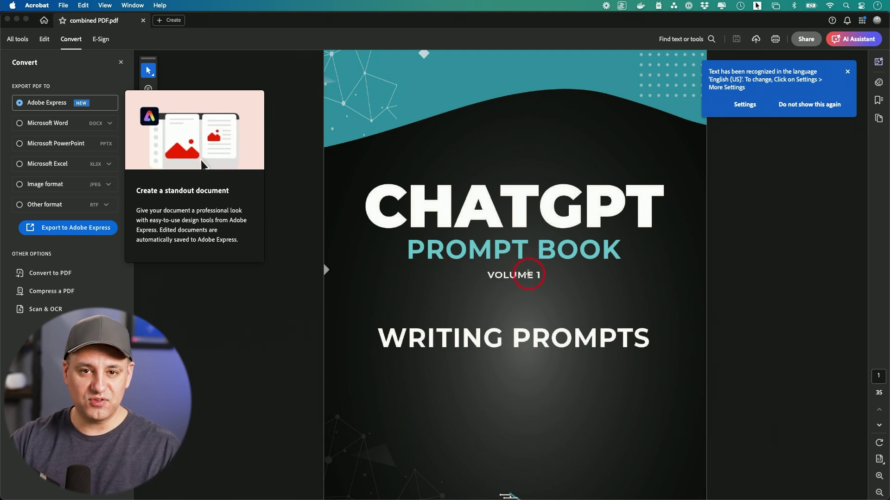
Step: Check the Desktop listing in Finder, where combined PDF.pdf shows 1.8 MB
key("super+Tab")
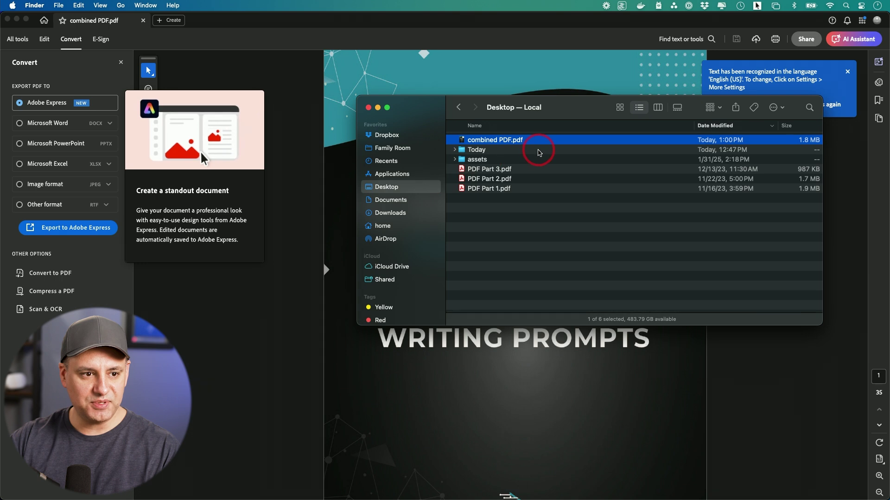
scroll(602, 149, "right", 3)
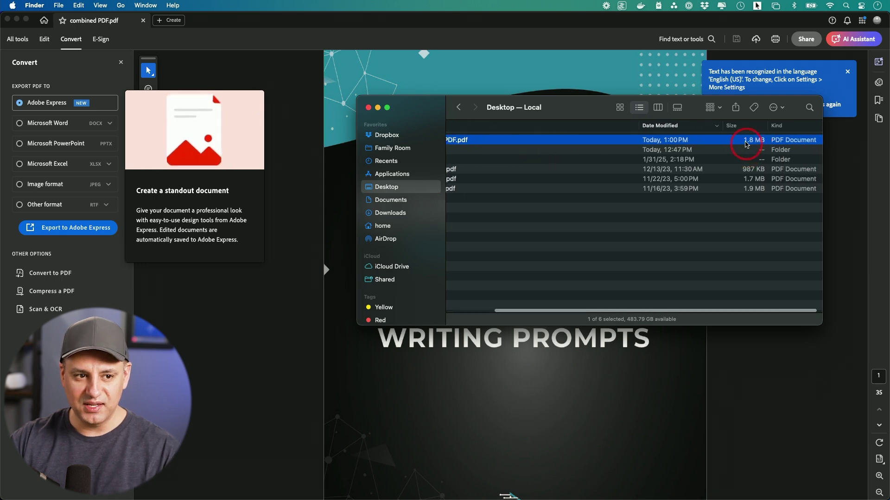